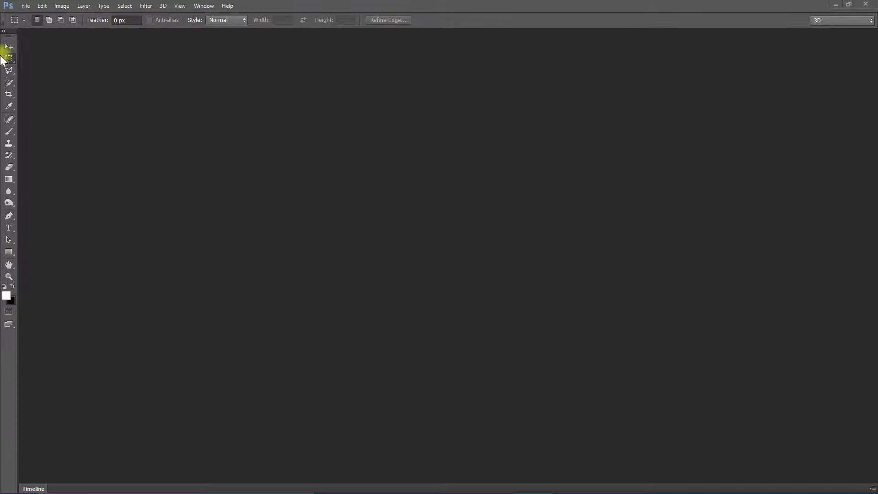
- Look through the File and Layer menus, then exit Photoshop to the desktop
left_click(27, 7)
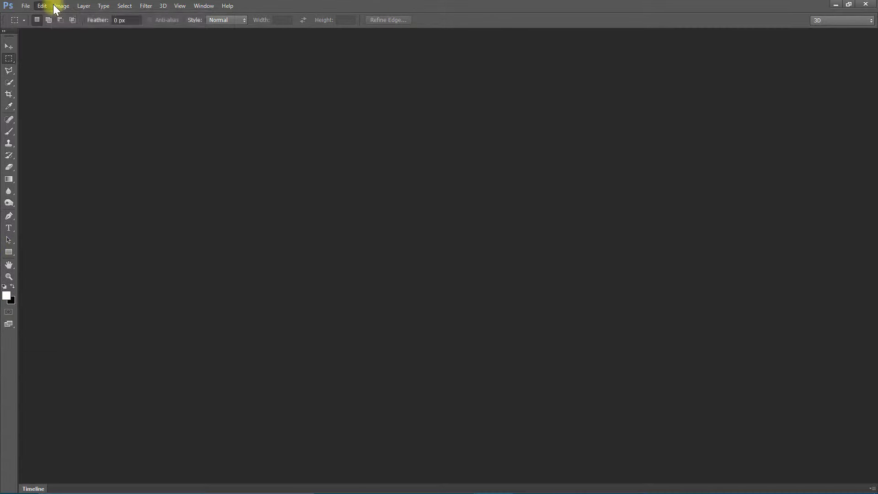
left_click(86, 6)
left_click(380, 8)
left_click(866, 4)
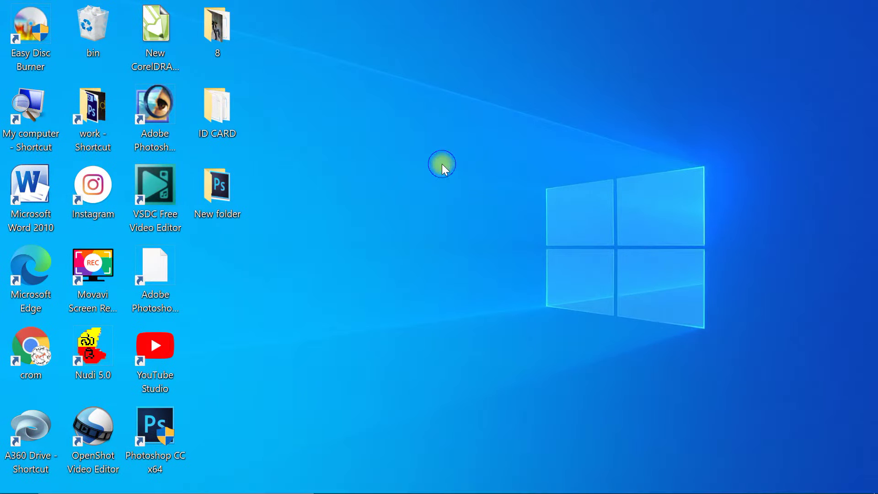
- Refresh the desktop and start Photoshop CC x64 from its shortcut
right_click(442, 164)
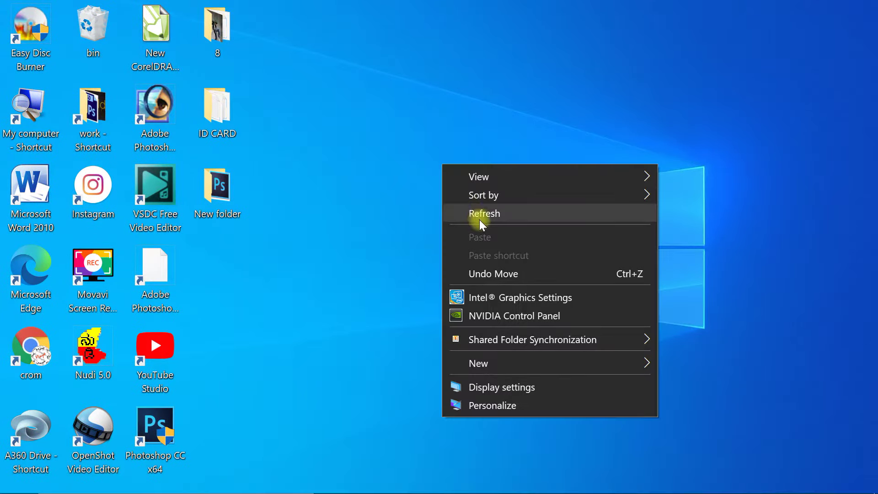
left_click(479, 213)
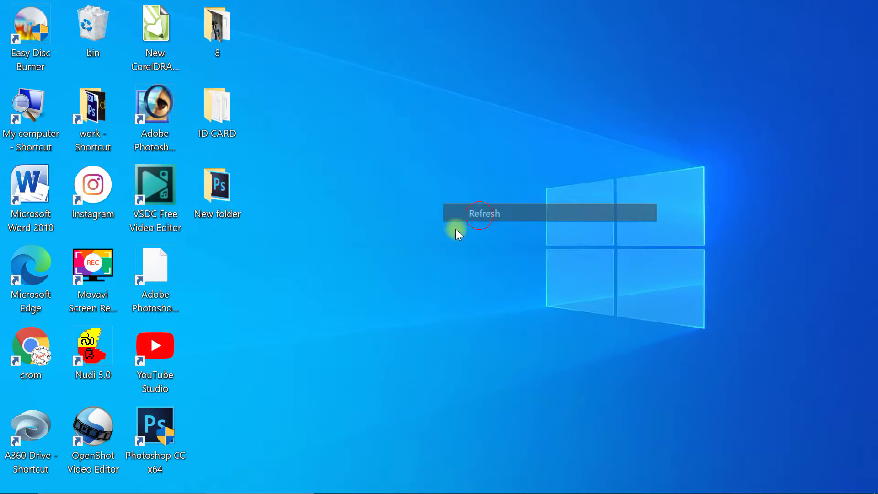
left_click(155, 422)
left_click(326, 355)
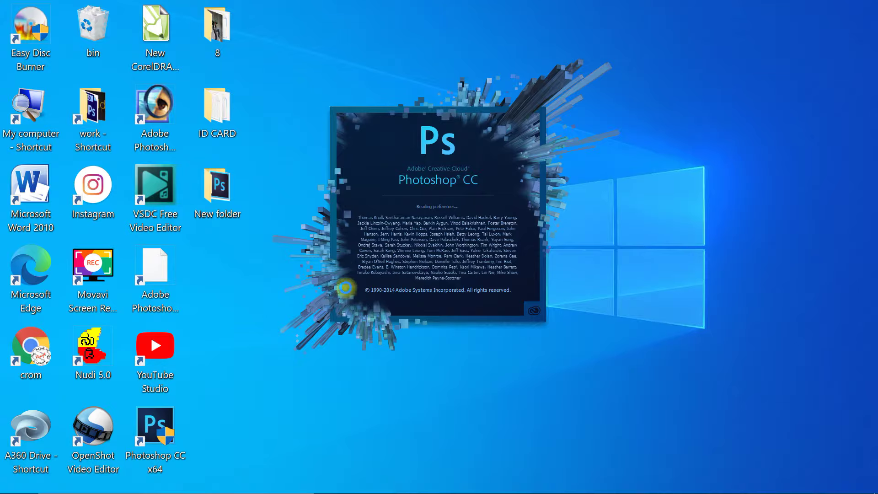
key("space")
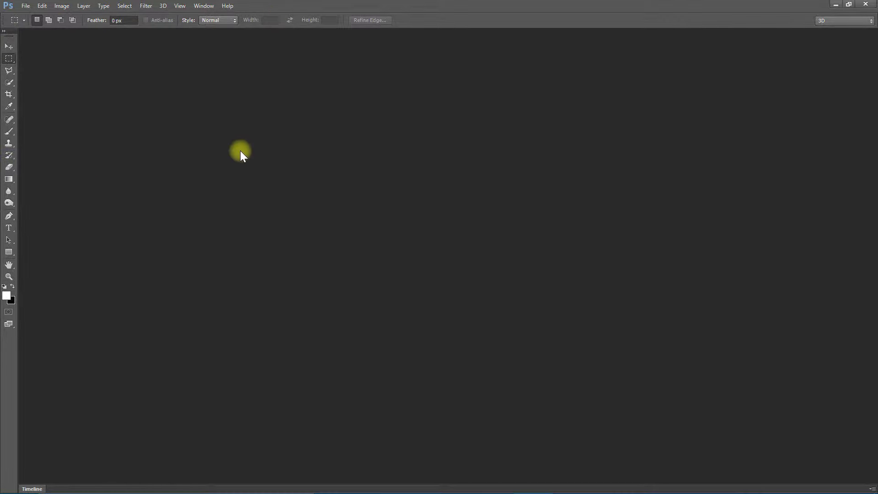
- Set UI Font Size to Large in the Interface preferences and confirm
left_click(42, 6)
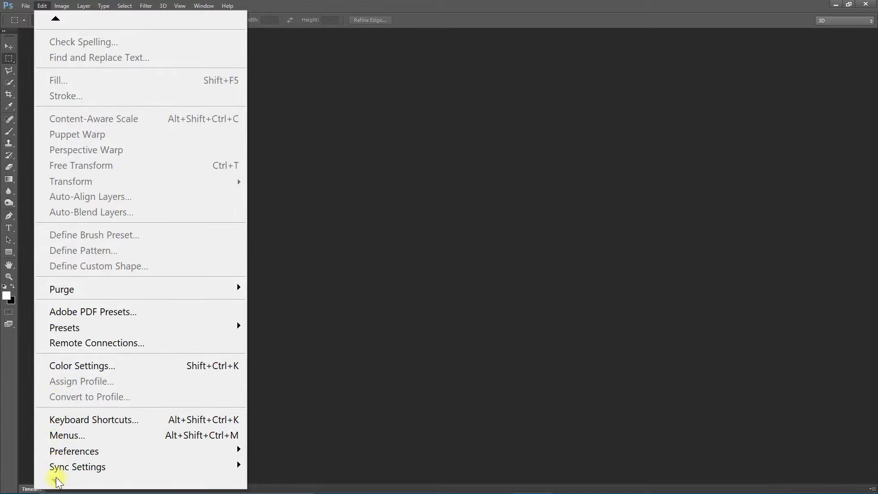
mouse_move(74, 451)
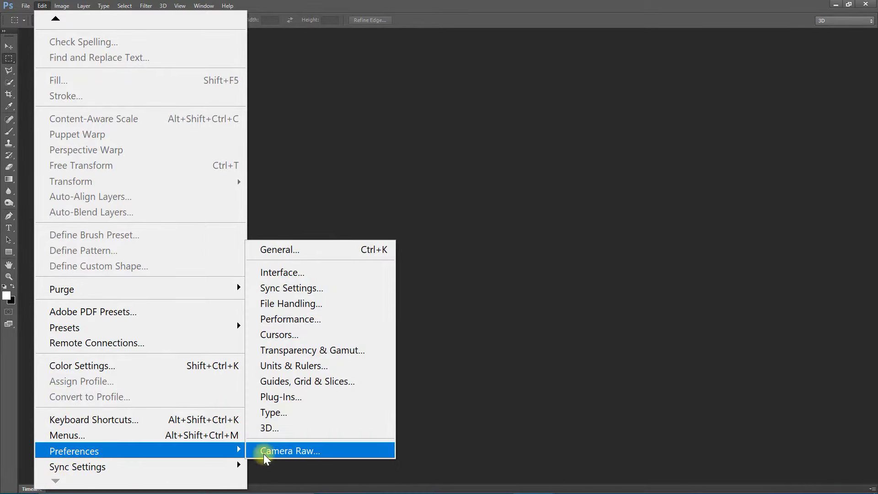
left_click(293, 254)
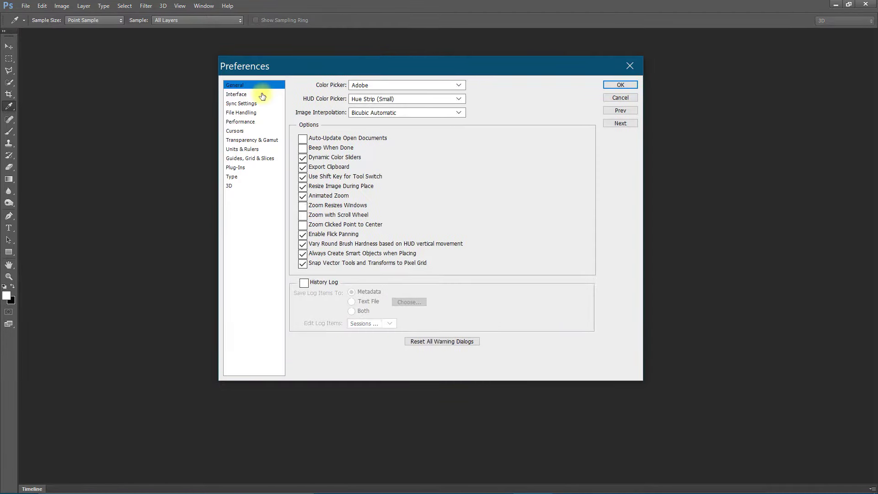
left_click(250, 95)
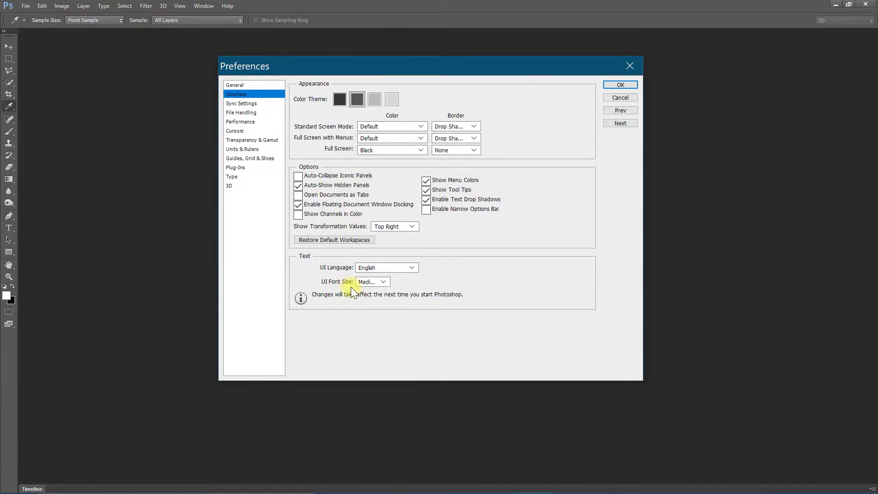
left_click(384, 282)
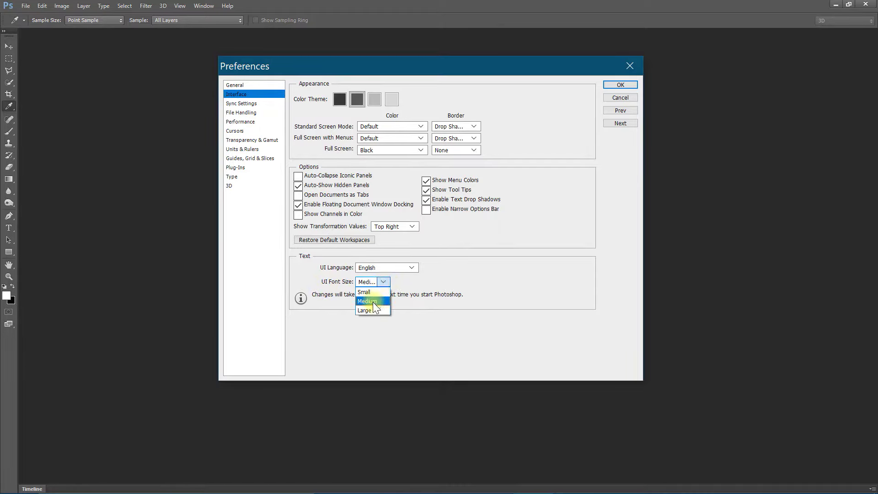
left_click(373, 309)
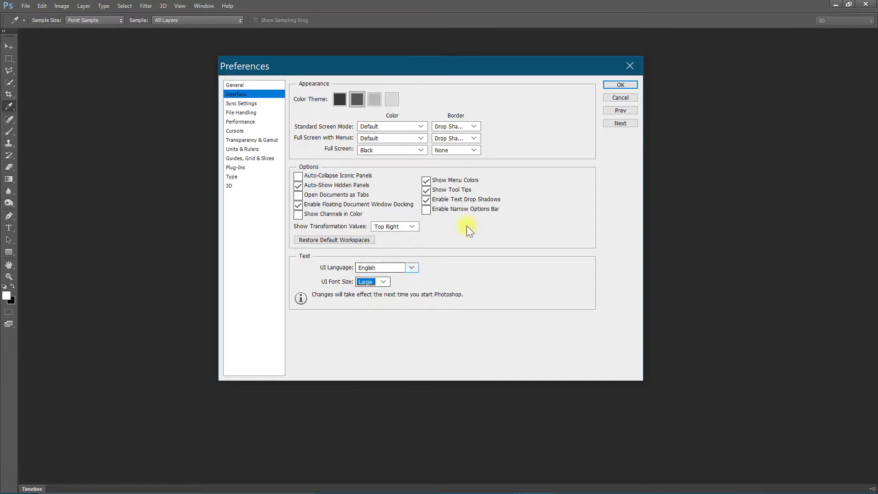
left_click(627, 84)
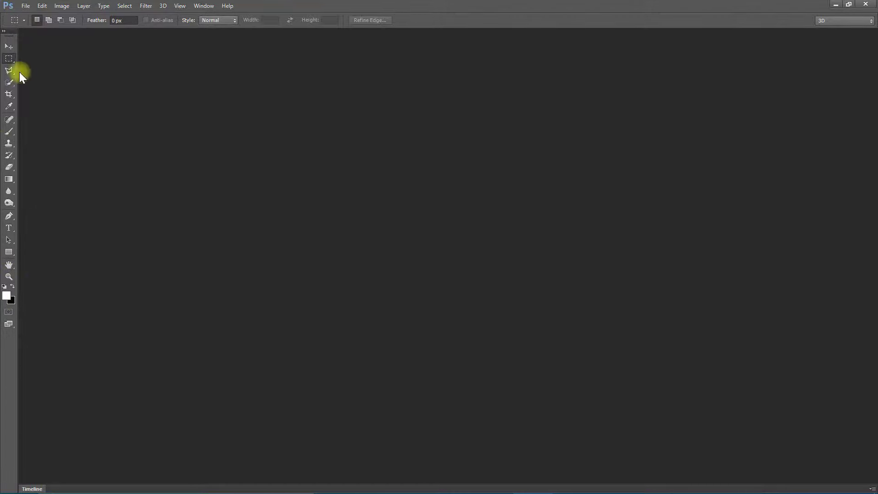
- Close Photoshop so the font change applies, then refresh the desktop
left_click(867, 5)
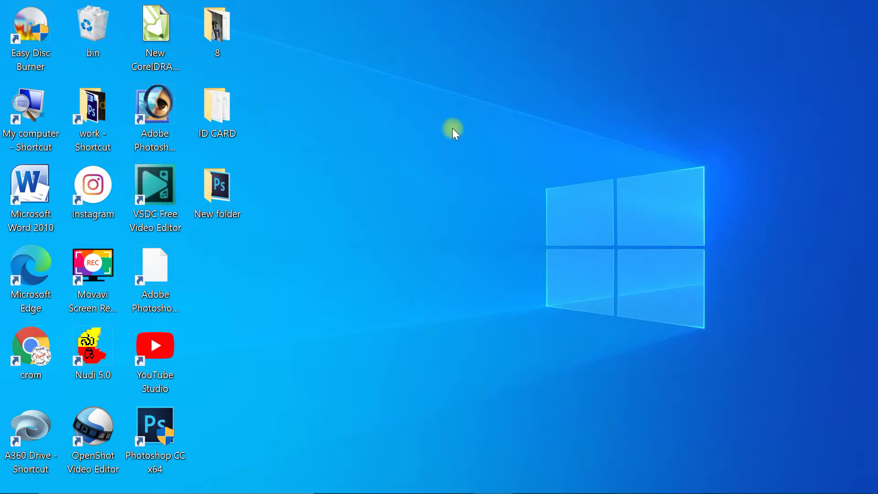
right_click(477, 166)
left_click(495, 181)
- Show the Compatibility settings in the Photoshop CC x64 shortcut's Properties
double_click(160, 421)
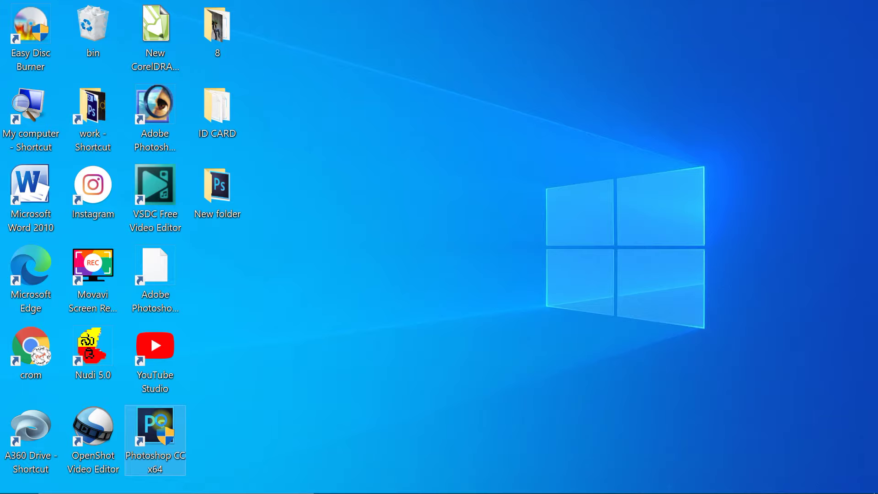
right_click(162, 421)
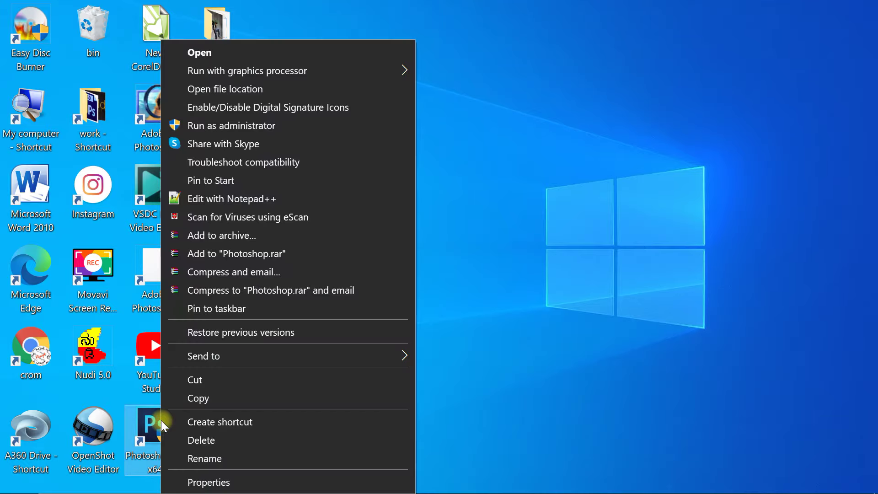
left_click(287, 482)
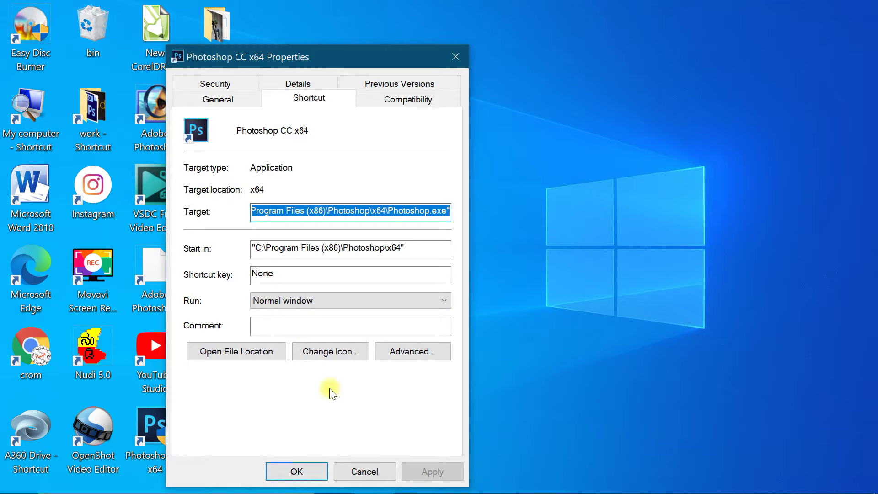
left_click_drag(369, 60, 517, 19)
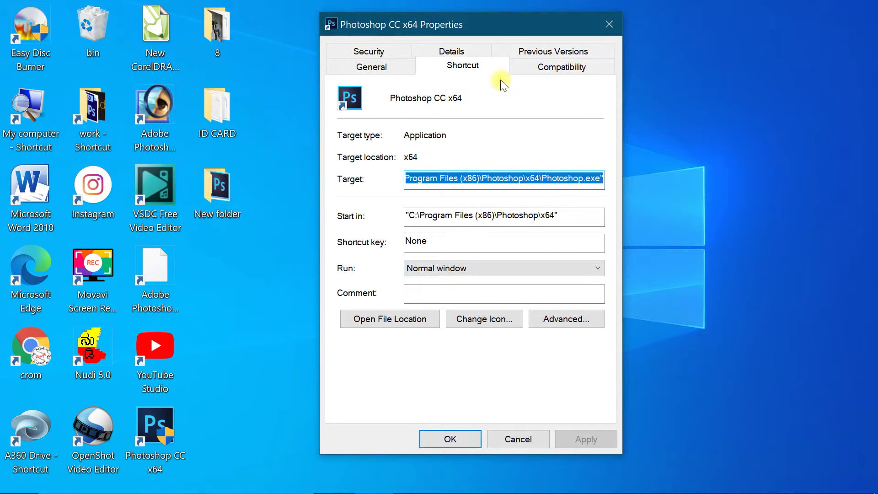
left_click(578, 69)
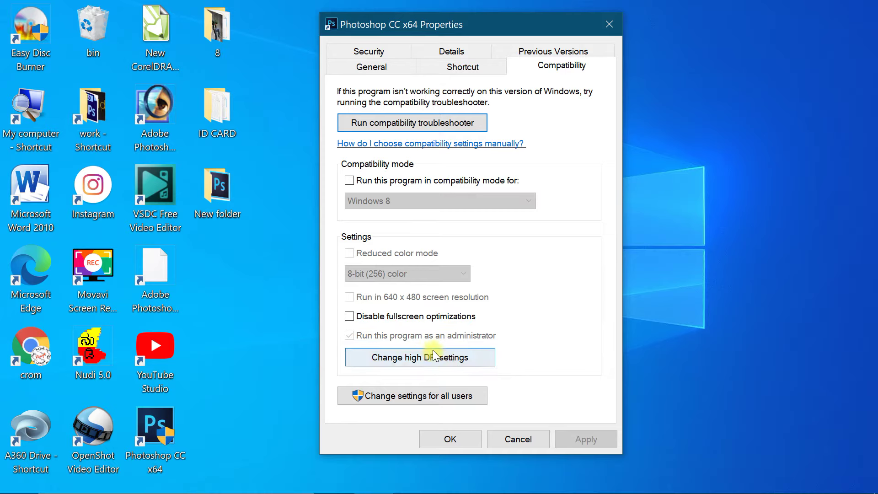
- Enable Override high DPI scaling behavior, performed by System, and apply it to the shortcut
left_click(455, 359)
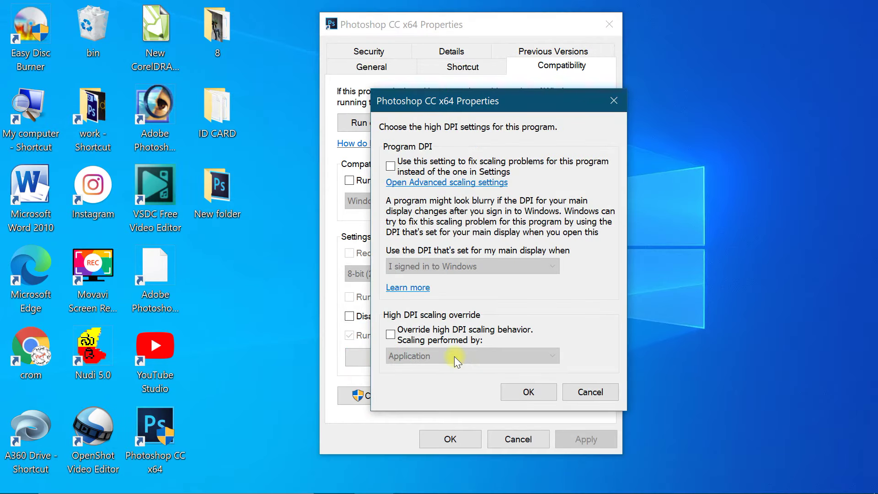
left_click_drag(509, 103, 491, 89)
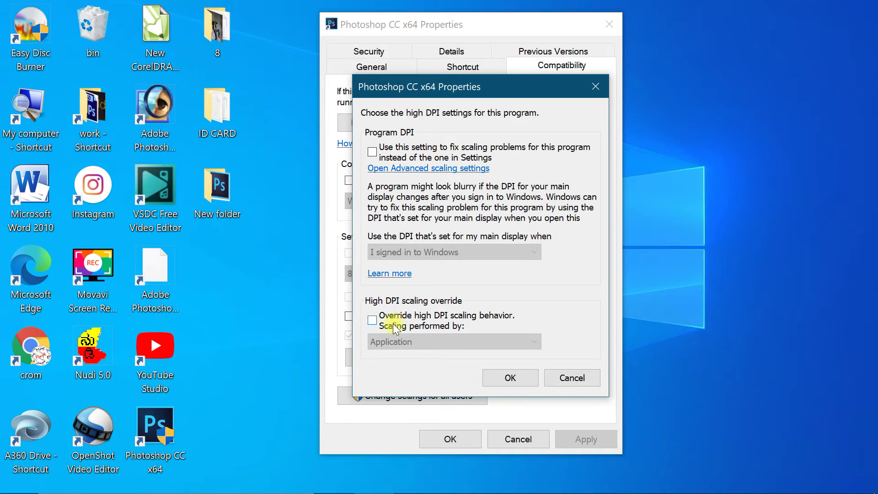
left_click(373, 320)
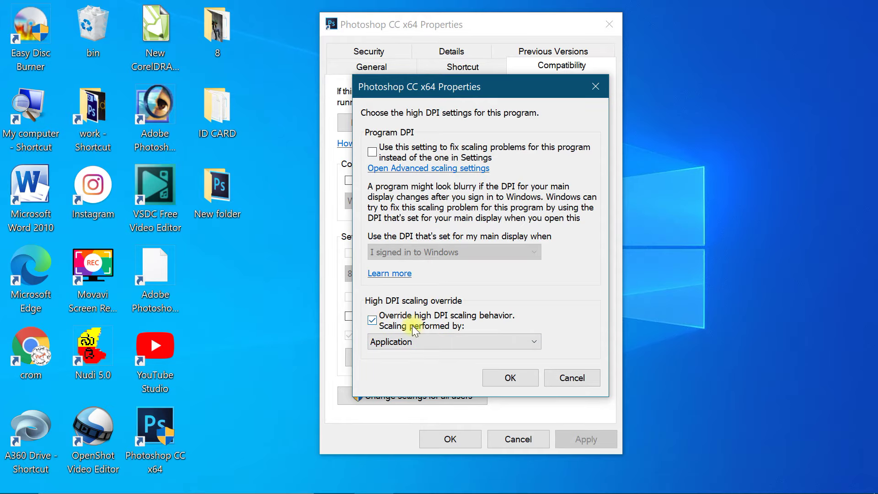
left_click(428, 342)
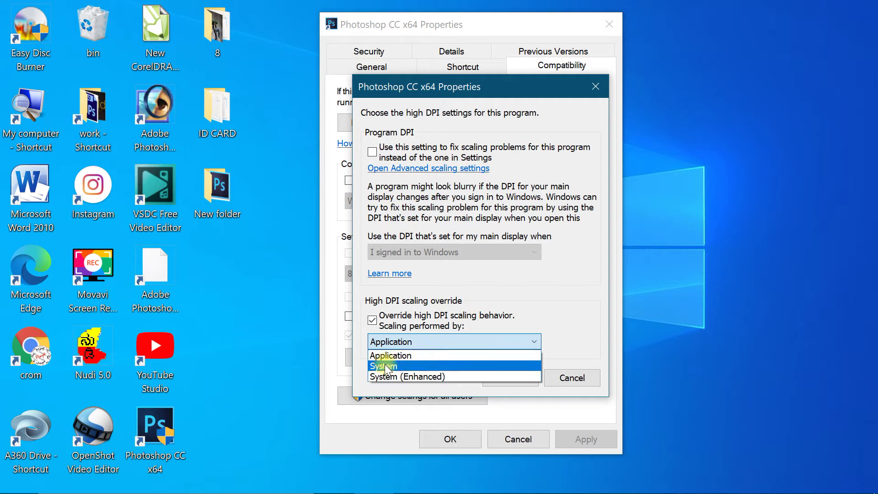
left_click(402, 365)
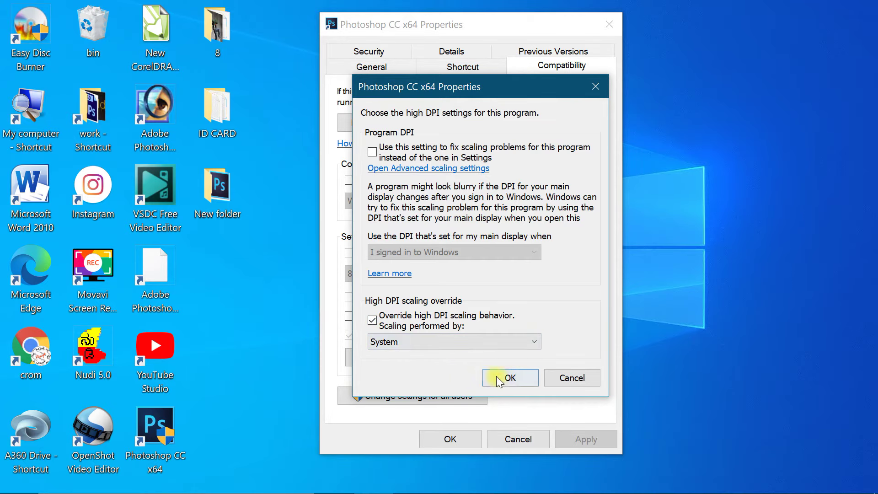
left_click(508, 377)
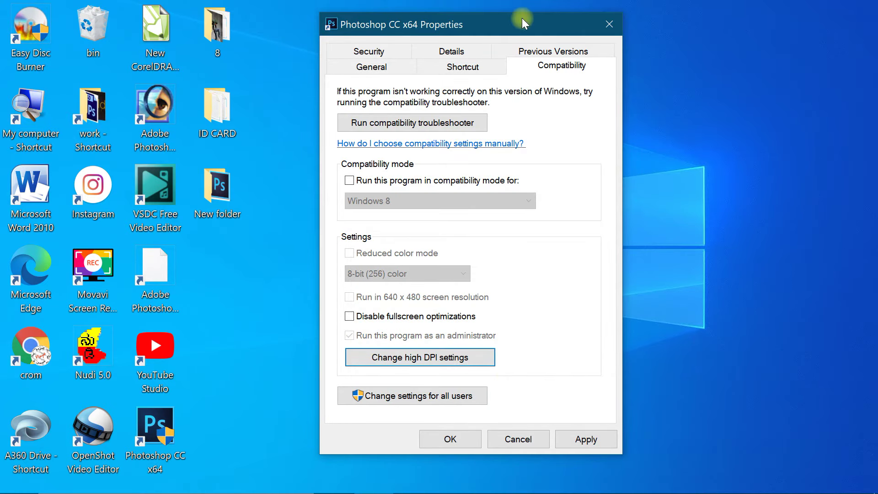
left_click_drag(522, 18, 510, 6)
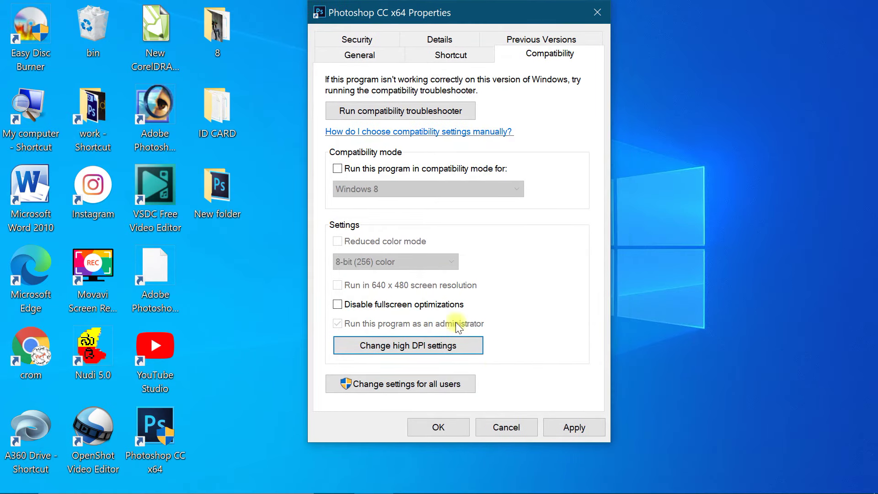
left_click(589, 427)
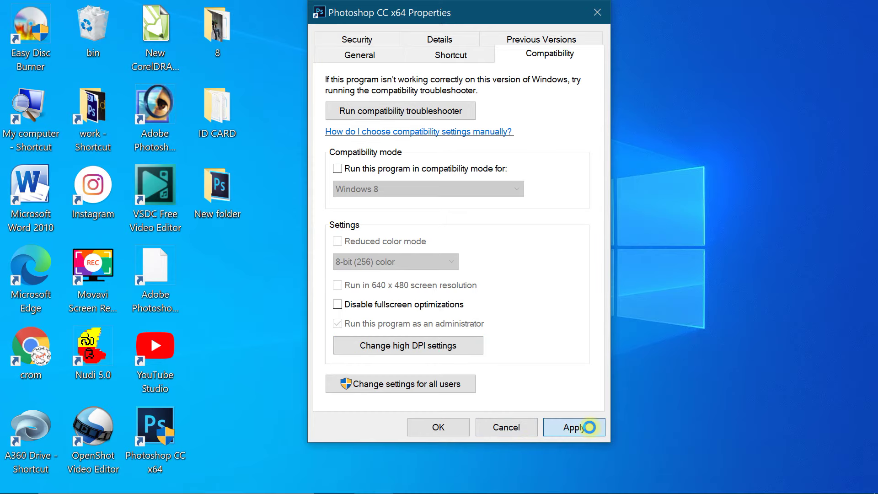
- Close the shortcut properties, refresh the desktop, and relaunch Photoshop CC x64
left_click(446, 426)
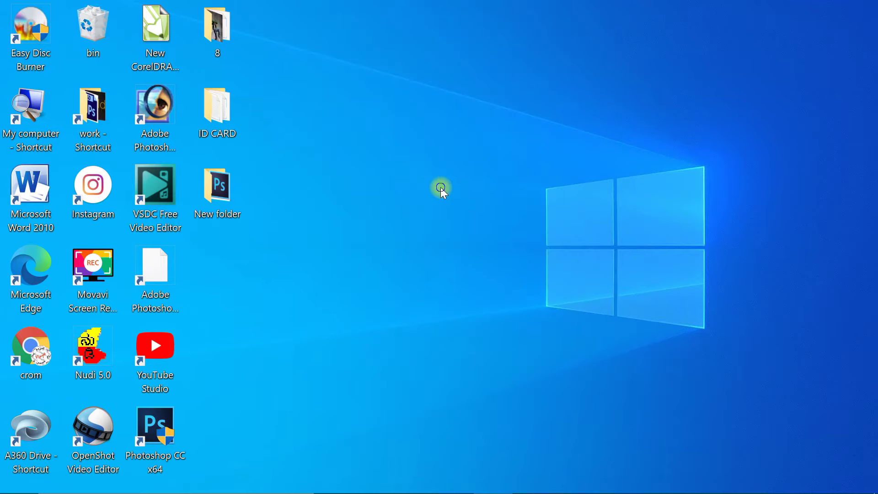
right_click(440, 187)
left_click(473, 238)
double_click(160, 416)
left_click(399, 352)
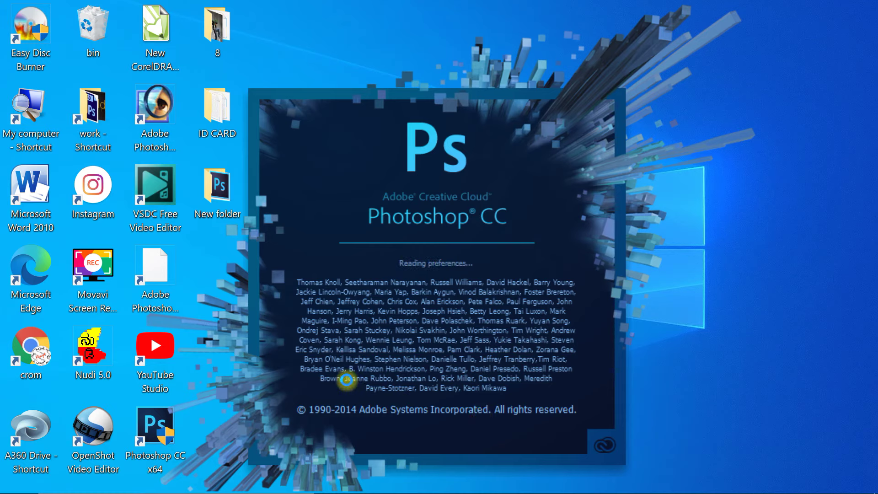
key("space")
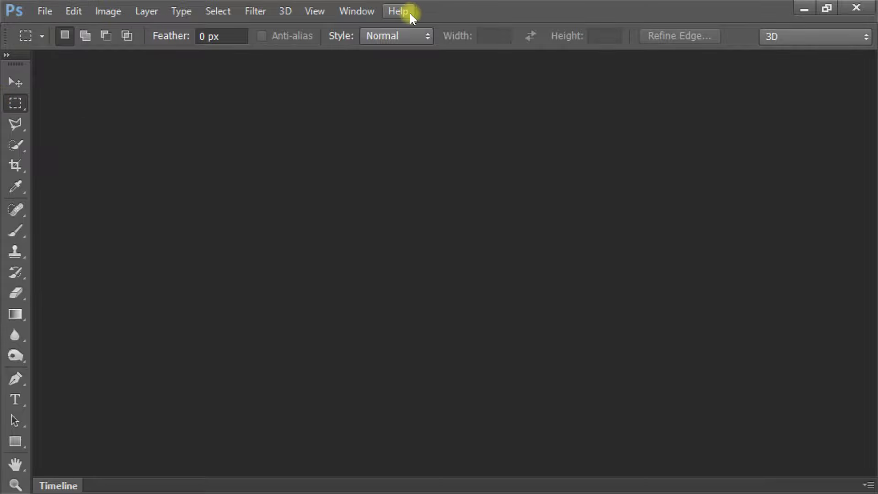
- Switch the Tools panel to its double-column layout
left_click(6, 55)
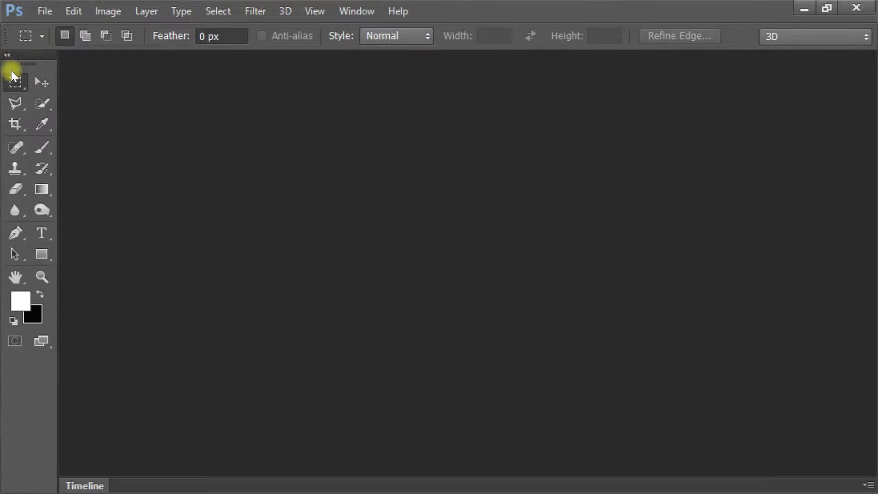